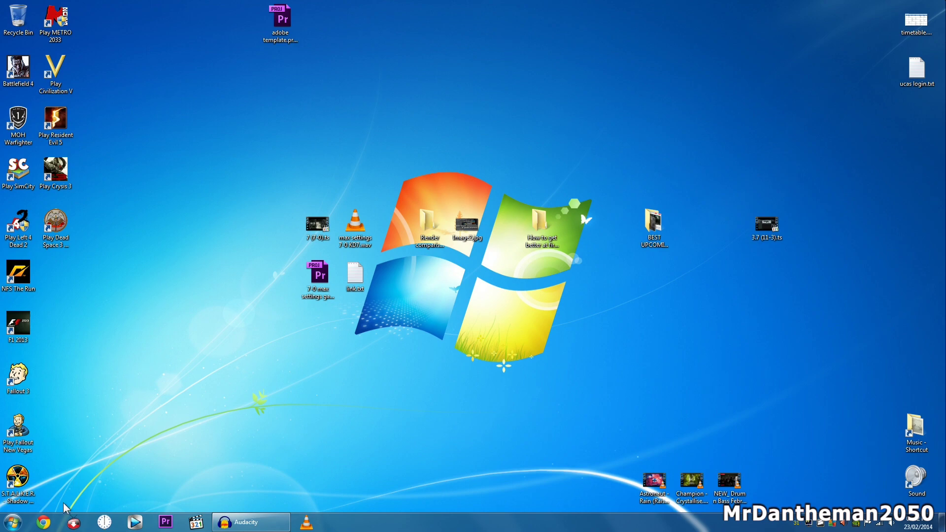
Open the Steam Mover page from the Chrome bookmark and read through it.
left_click(54, 522)
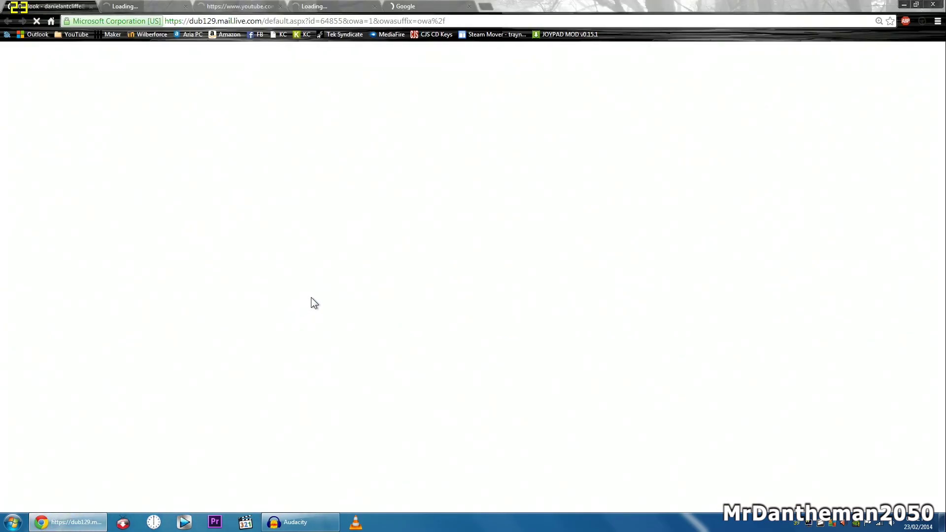
left_click(484, 36)
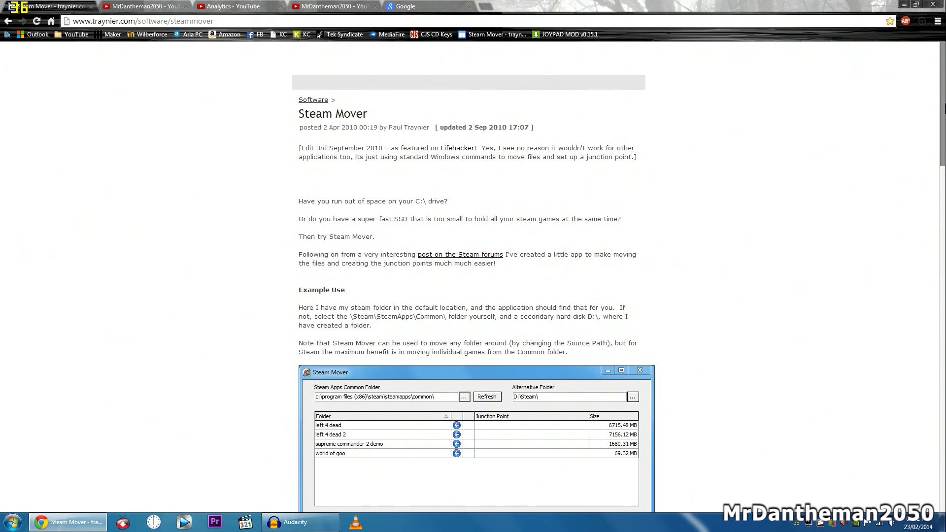
scroll(934, 158, "down", 4)
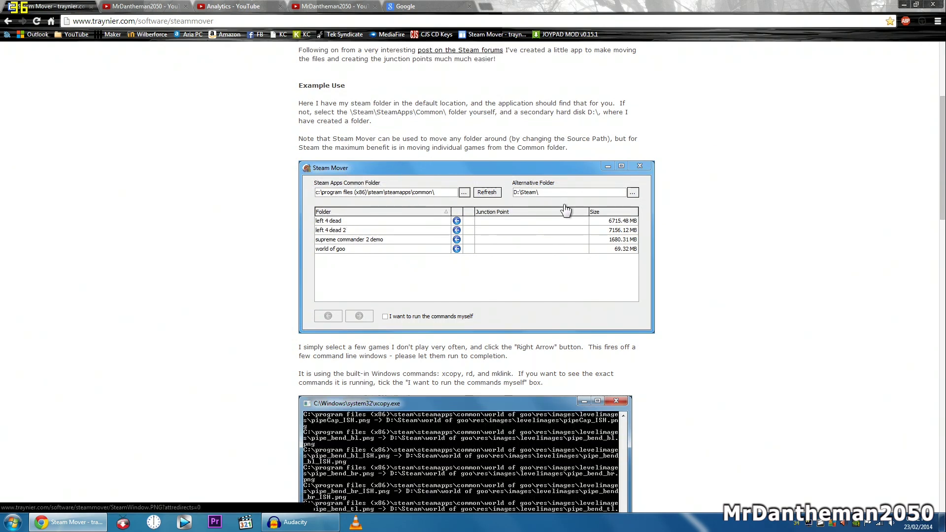
scroll(648, 265, "down", 4)
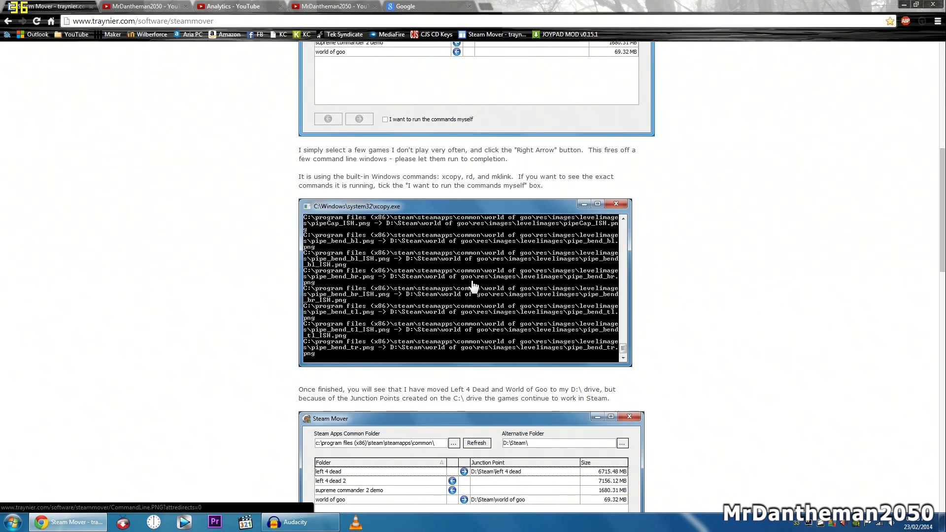
scroll(944, 233, "down", 3)
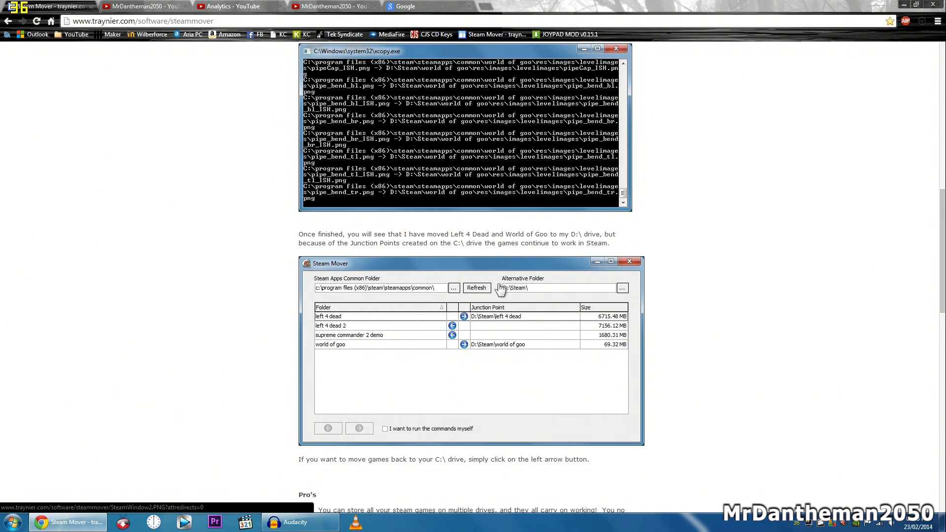
scroll(653, 328, "down", 5)
scroll(651, 325, "up", 7)
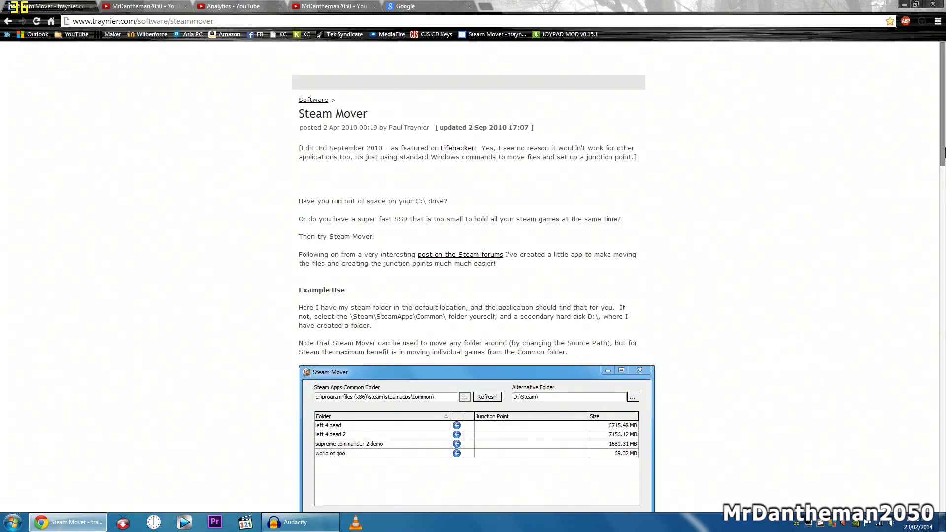
scroll(468, 276, "down", 15)
scroll(915, 431, "down", 1)
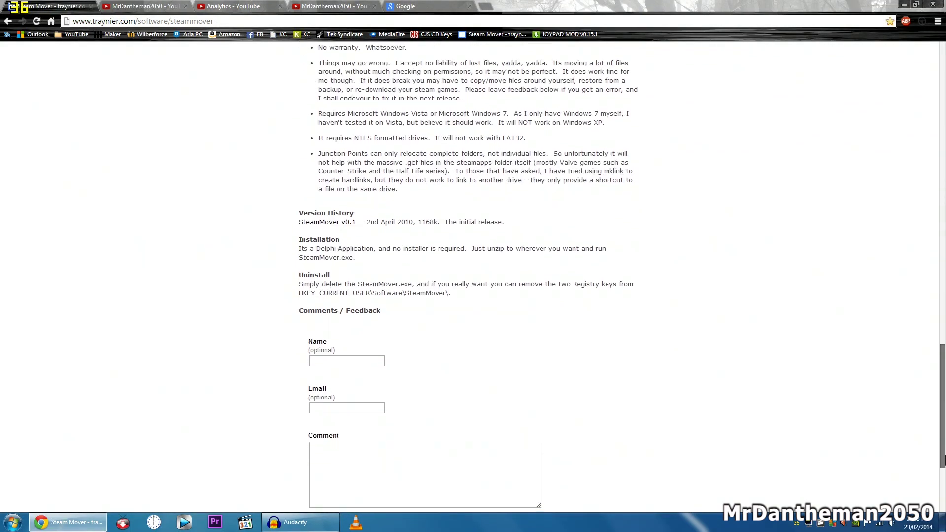
Download the SteamMover v0.1 zip and close Chrome.
left_click(346, 249)
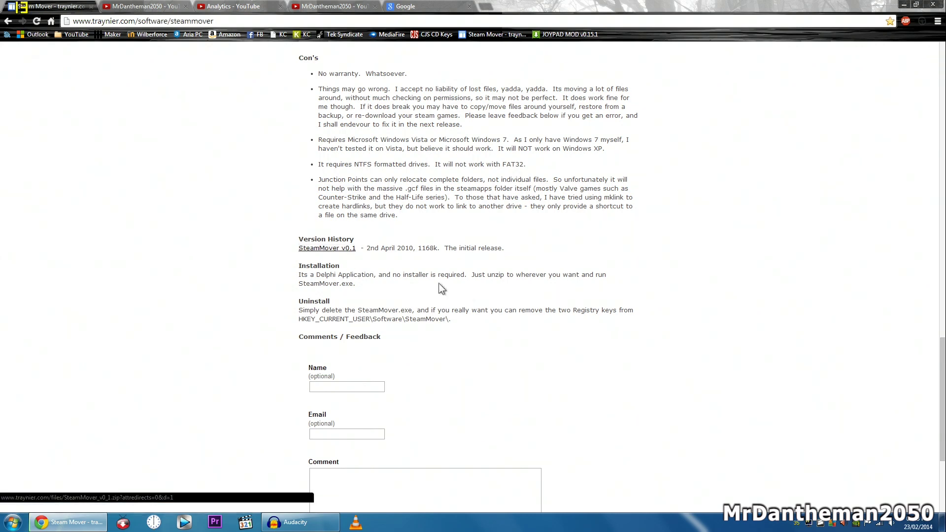
left_click(933, 4)
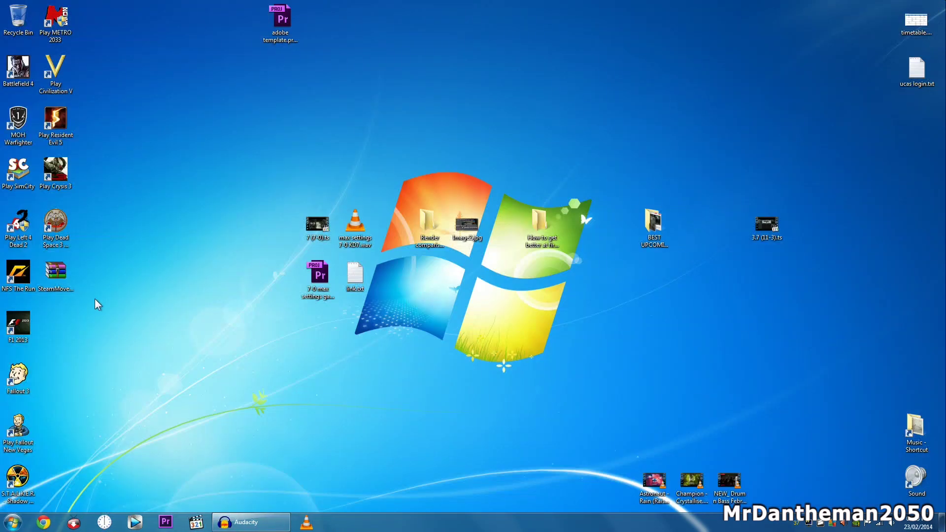
Extract the SteamMover zip to a SteamMover_v0_1 folder and open it.
right_click(66, 285)
left_click(101, 326)
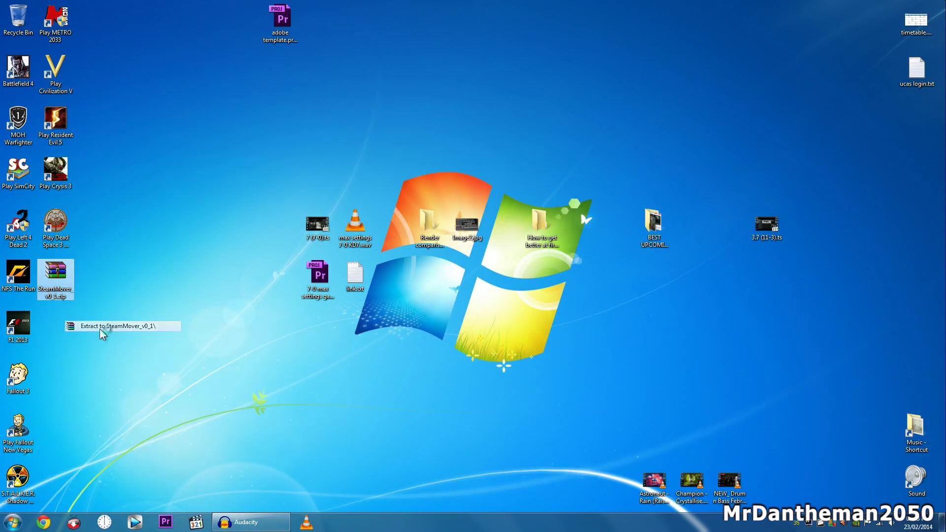
double_click(54, 325)
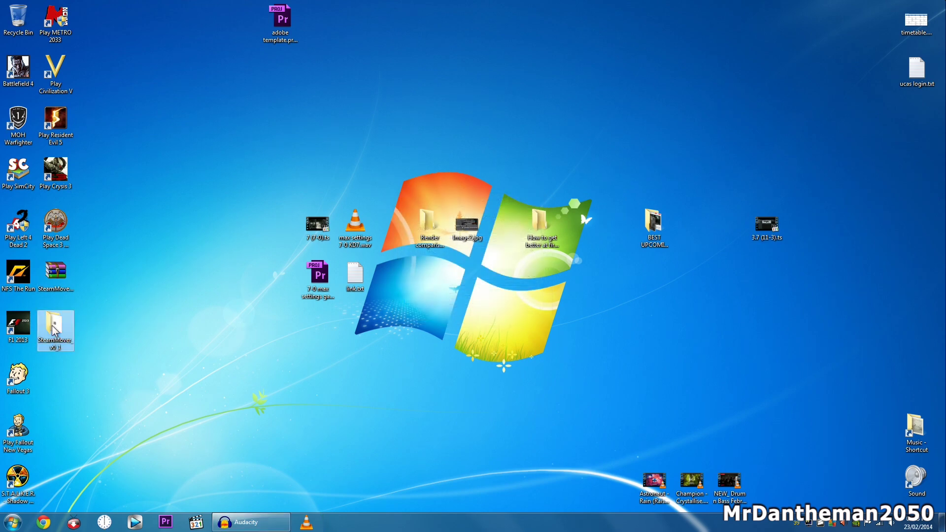
Run SteamMover.exe as administrator.
left_click(288, 198)
right_click(288, 199)
left_click(295, 215)
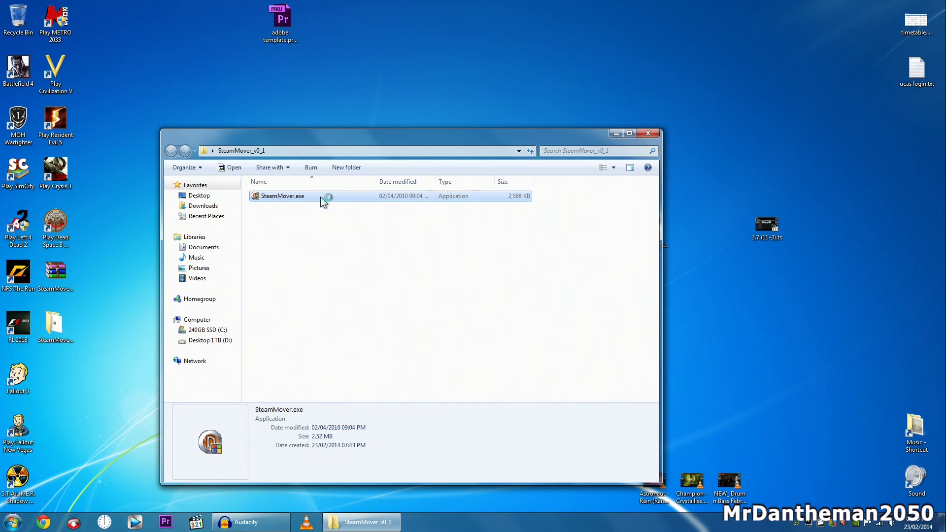
Allow Steam Mover admin rights, close the extracted folder, and select the f12013 game folder.
left_click(453, 336)
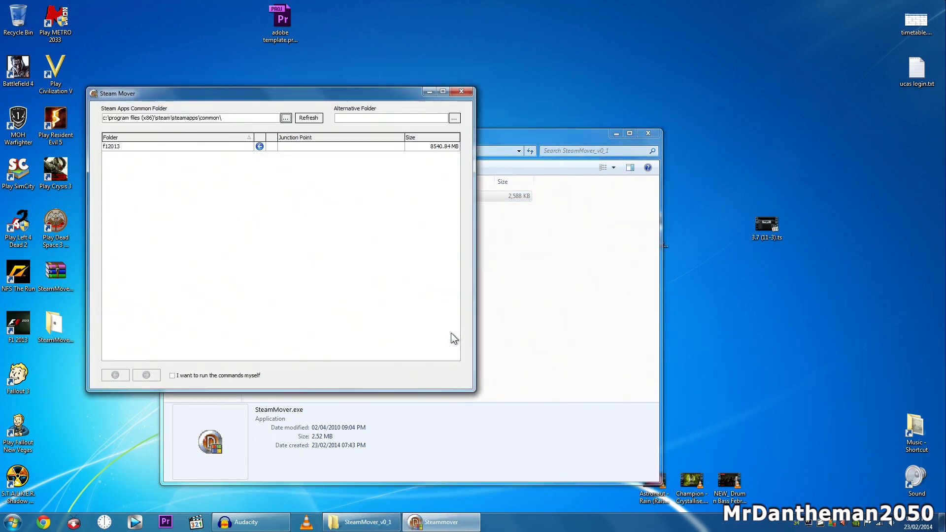
left_click(648, 133)
left_click_drag(347, 96, 477, 99)
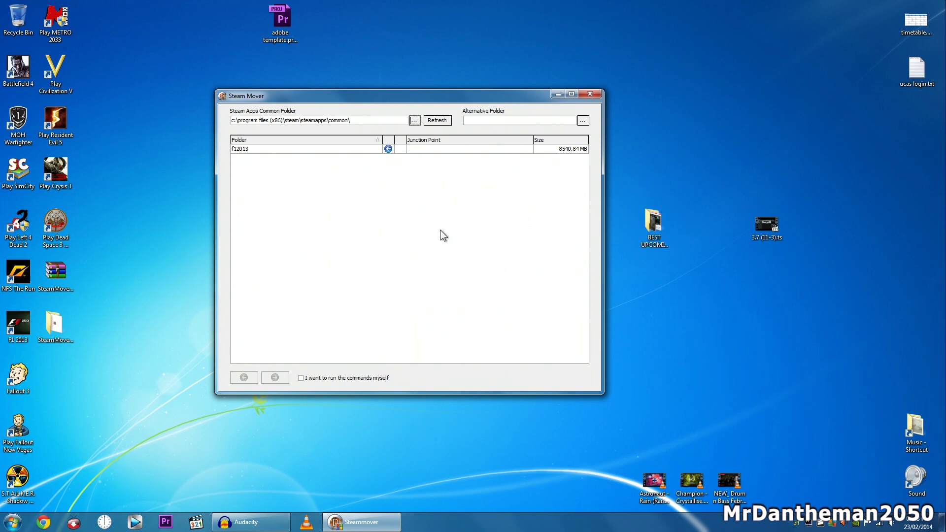
left_click(241, 149)
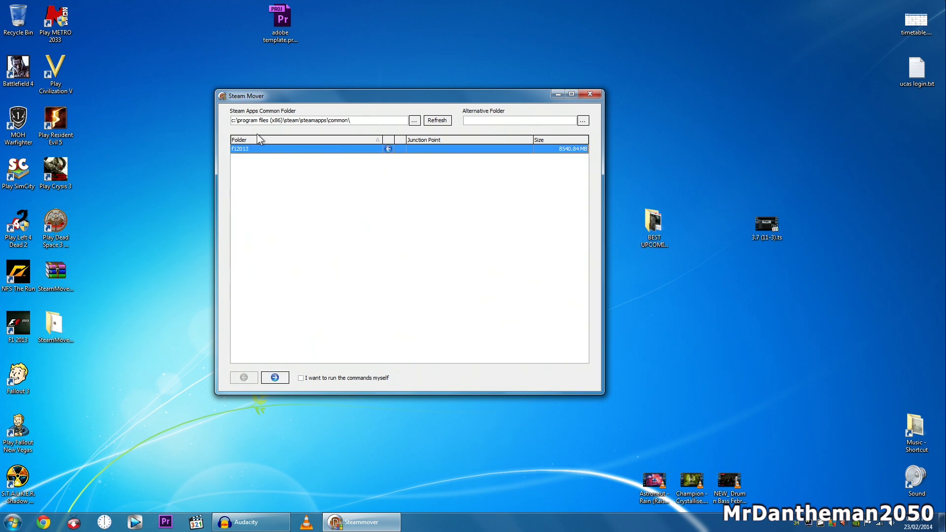
Browse for an alternative folder without choosing one, then open Computer from the Start menu.
left_click(583, 122)
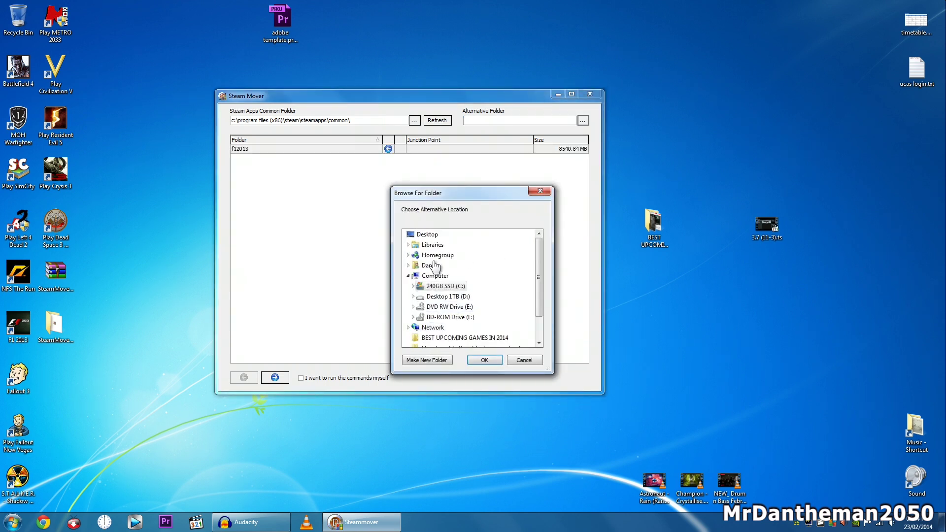
double_click(447, 311)
left_click_drag(540, 275, 540, 300)
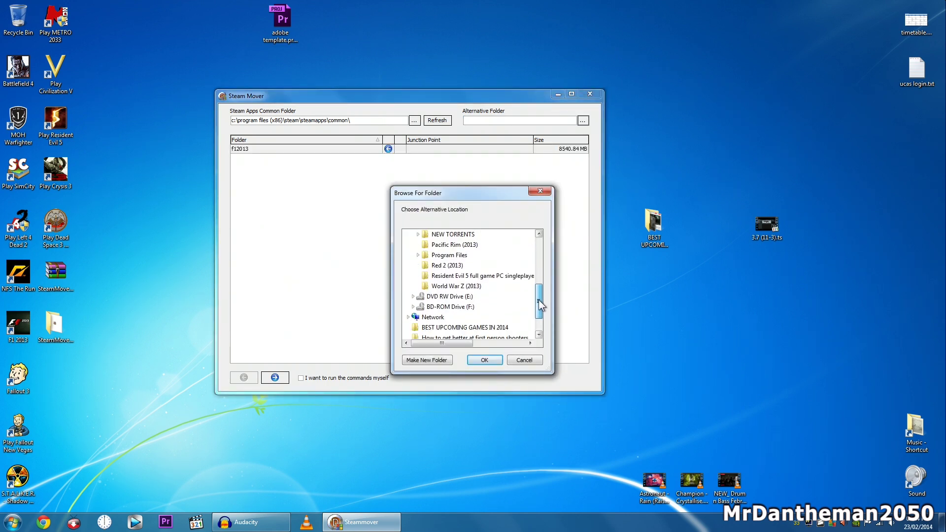
double_click(425, 256)
left_click(438, 360)
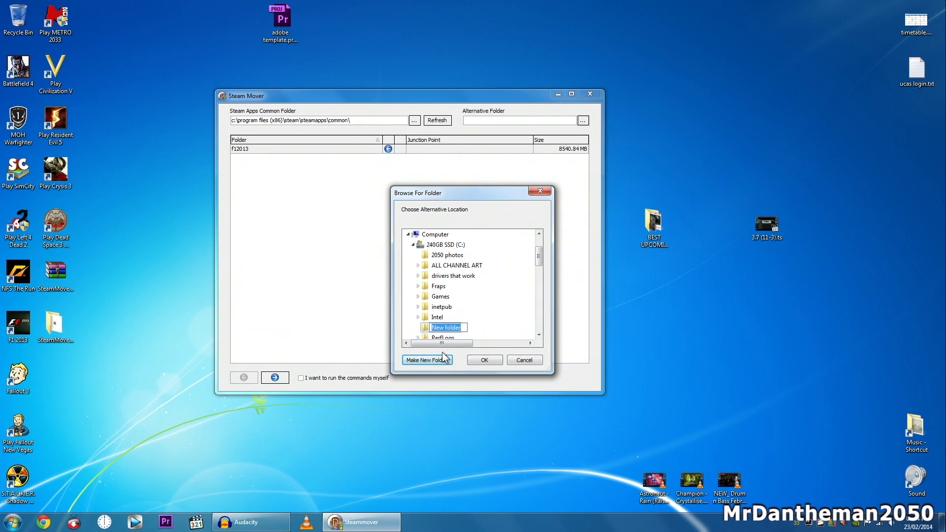
left_click(525, 360)
key("super")
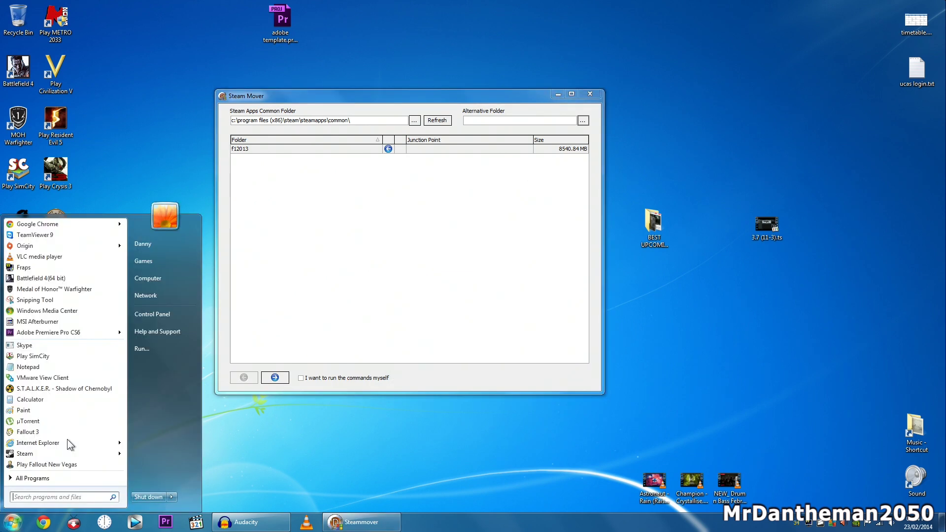
left_click(164, 279)
Create a new 'steam games' folder on the Desktop 1TB (D:) drive, then close the drive window.
double_click(401, 192)
right_click(474, 353)
left_click(429, 369)
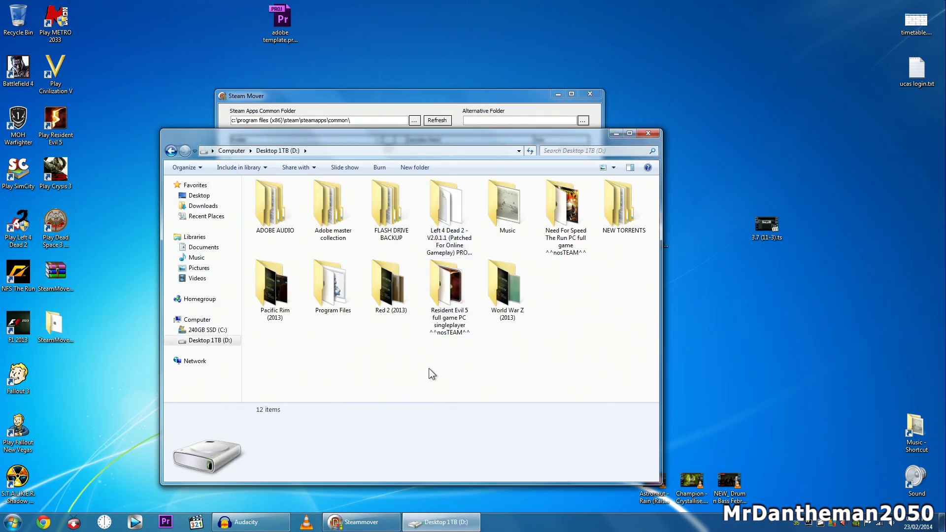
right_click(429, 369)
mouse_move(464, 485)
left_click(569, 326)
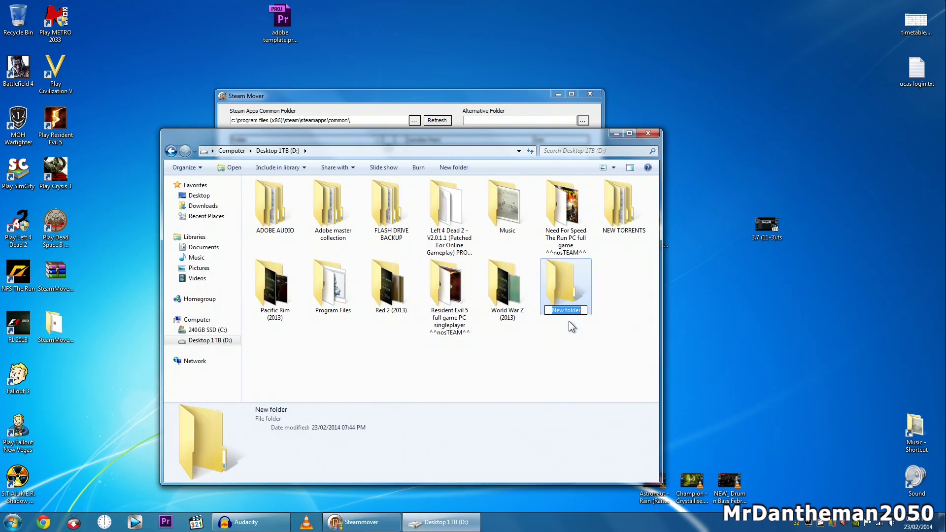
type("steam games")
key("Return")
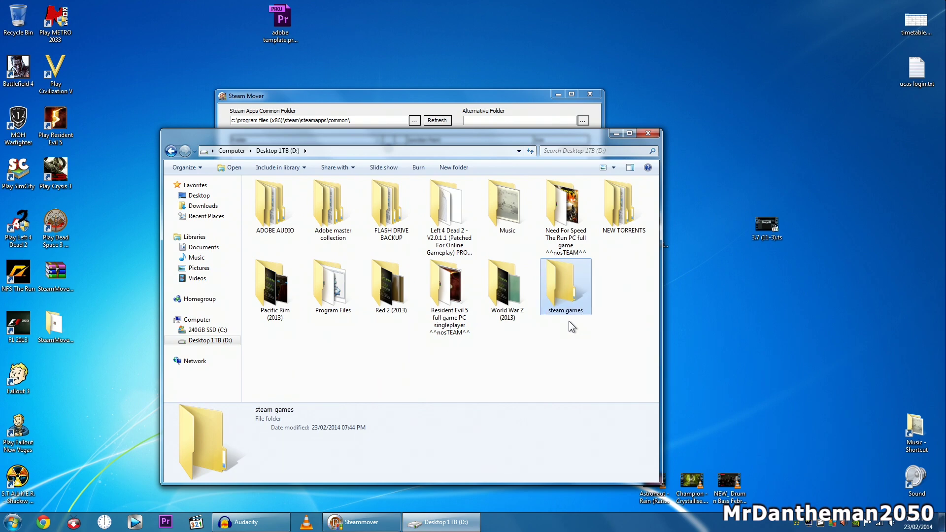
left_click(648, 133)
left_click(583, 120)
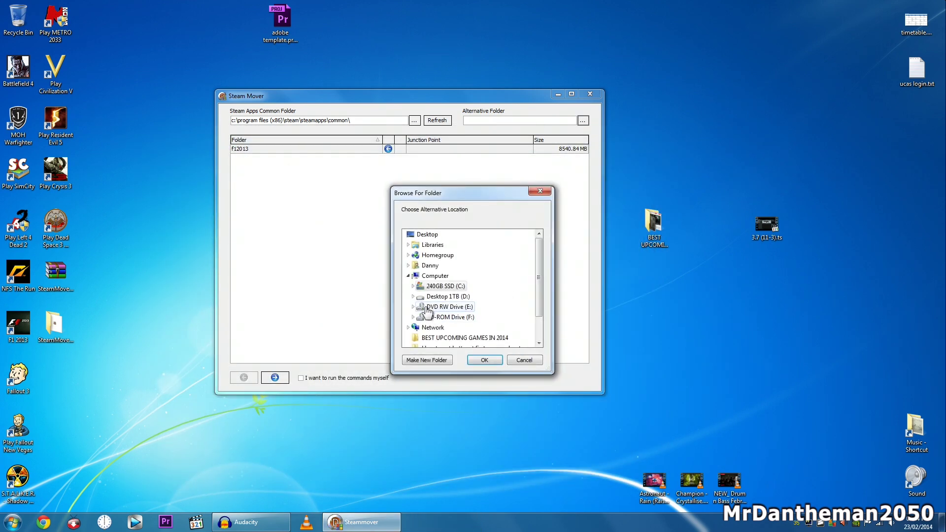
Set D:\steam games\ as Steam Mover's alternative folder.
left_click(413, 297)
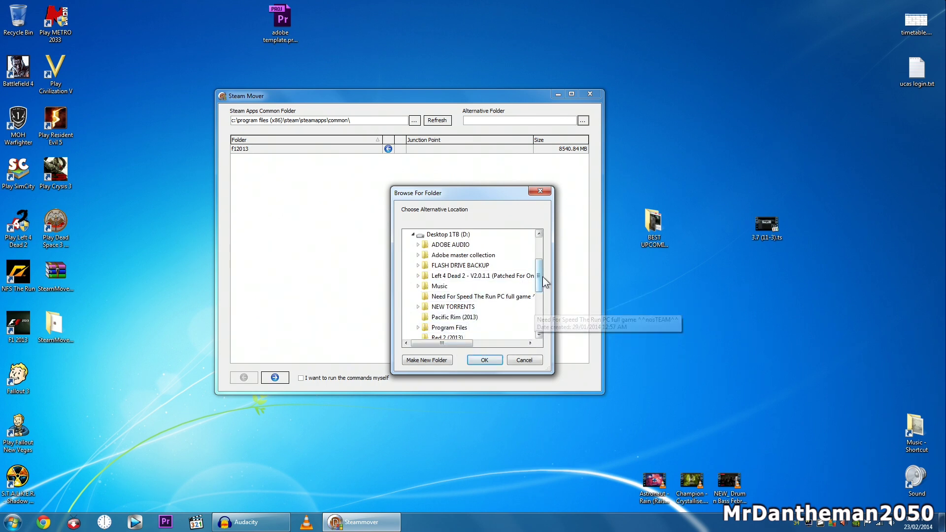
left_click_drag(542, 277, 542, 296)
left_click(448, 286)
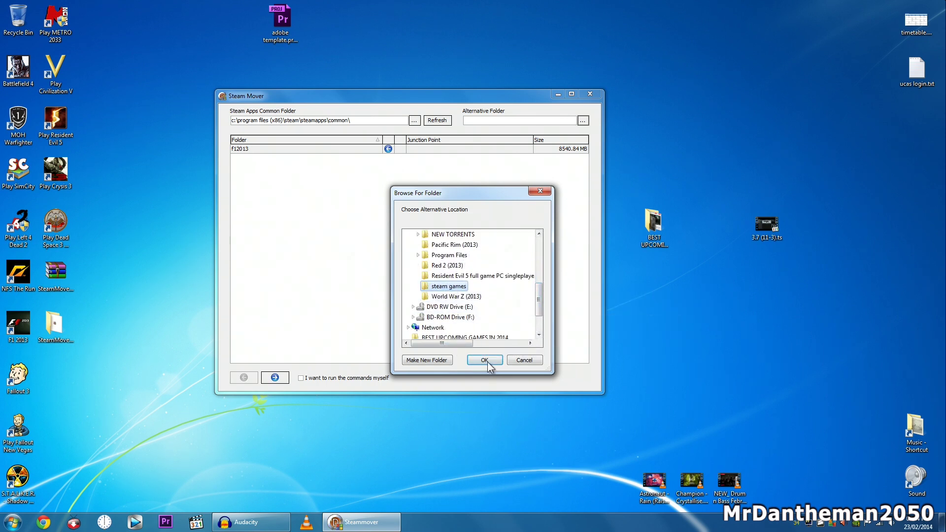
left_click(485, 360)
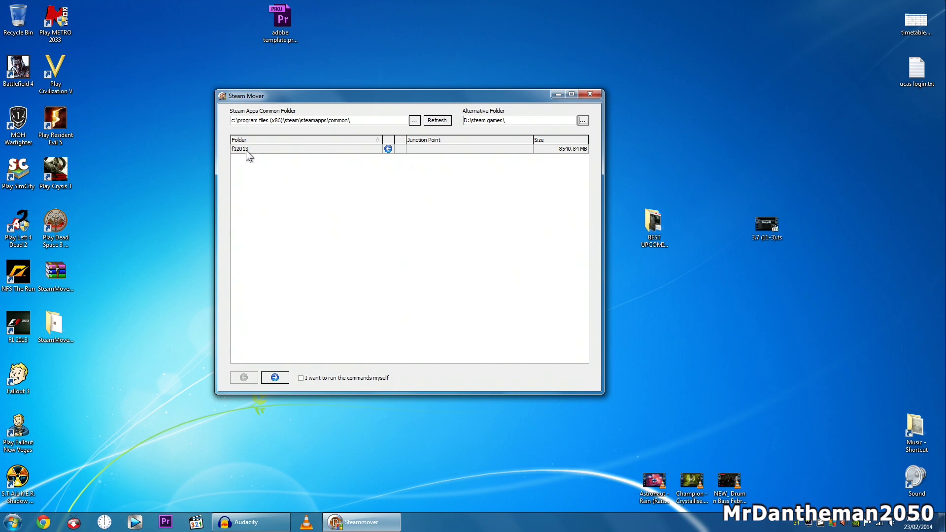
Select f12013 and start moving it to D:\steam games.
left_click(335, 149)
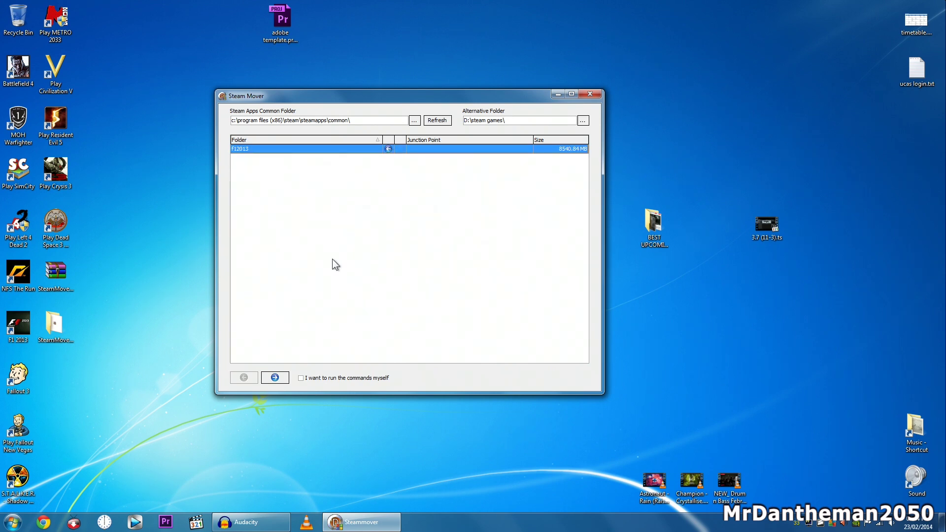
left_click(275, 382)
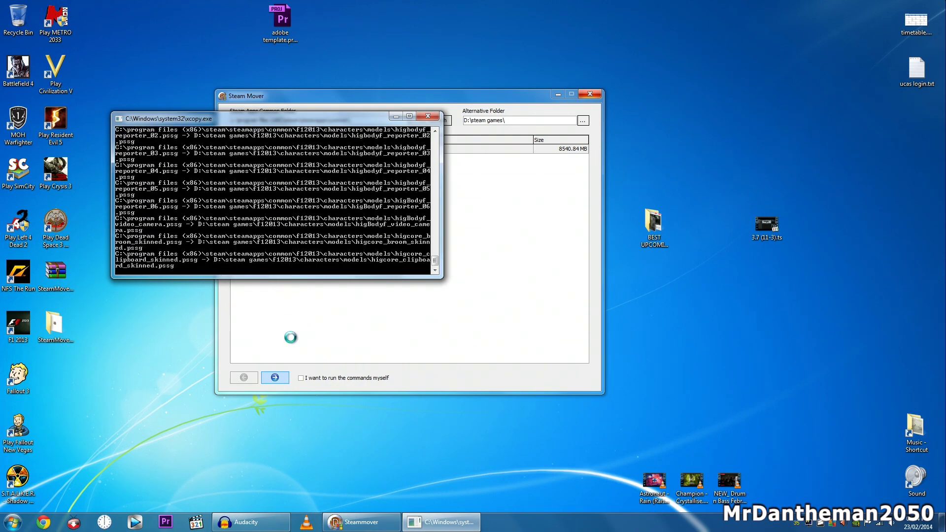
key("super")
Check free space on both hard drives in Computer, then close it and centre the xcopy window.
left_click(161, 283)
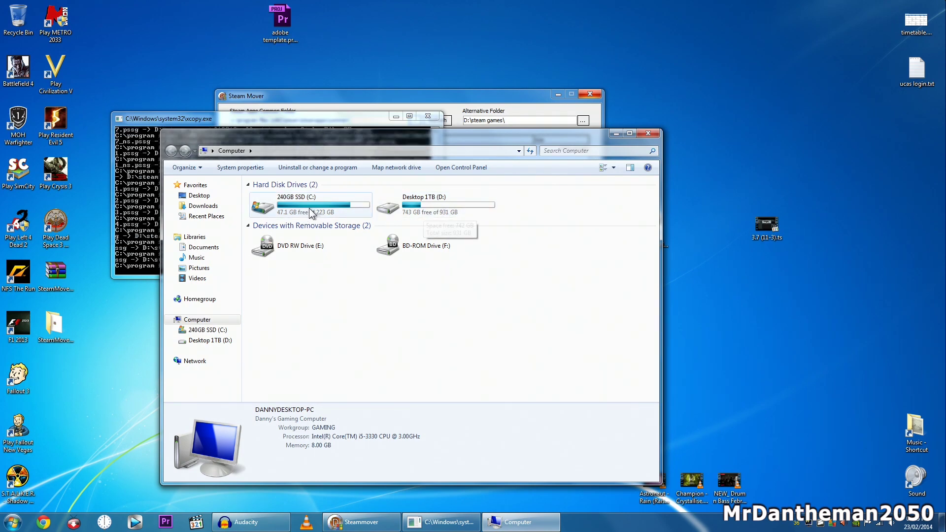
left_click_drag(368, 140, 397, 131)
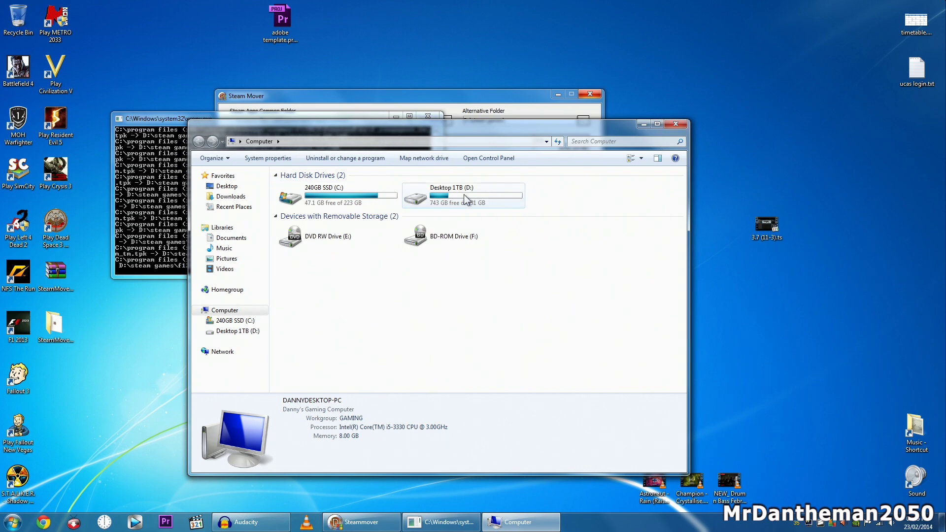
mouse_move(464, 194)
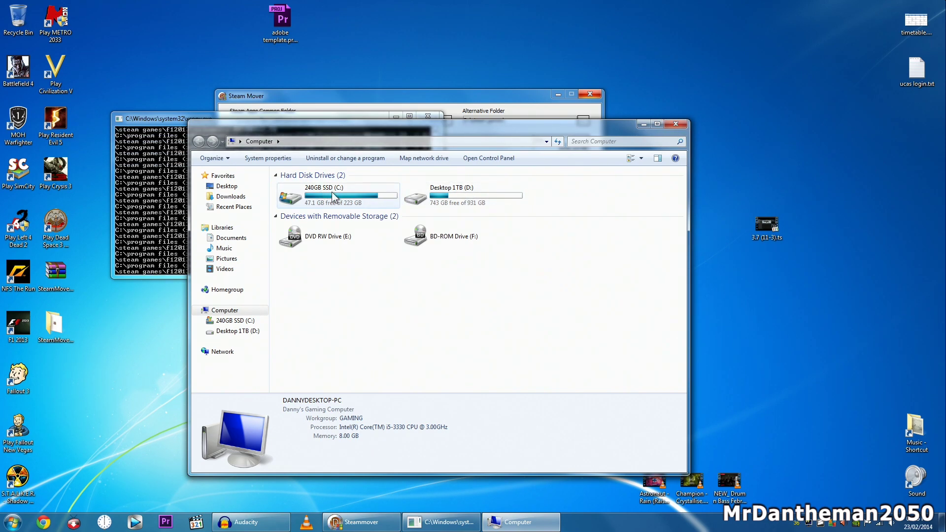
left_click(677, 125)
left_click_drag(356, 120, 469, 186)
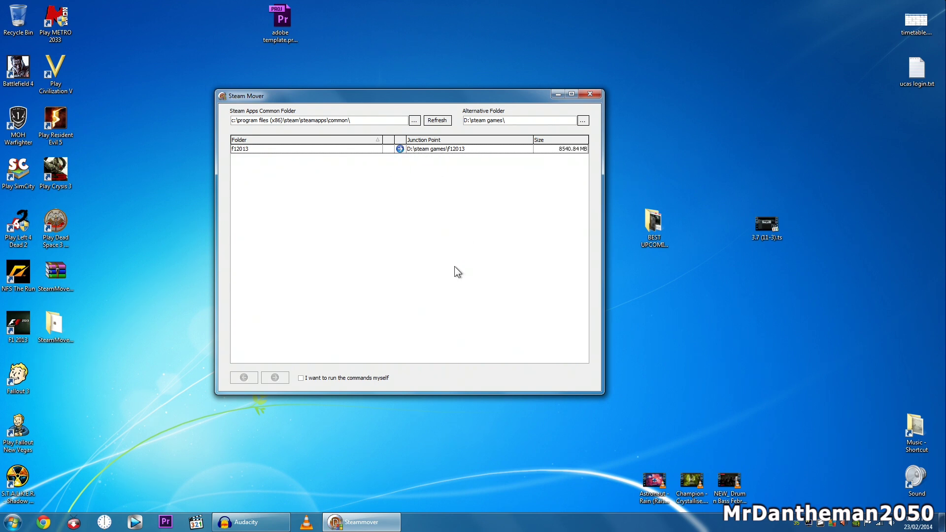
Close Steam Mover and confirm f12013 is inside D:\steam games.
left_click(591, 94)
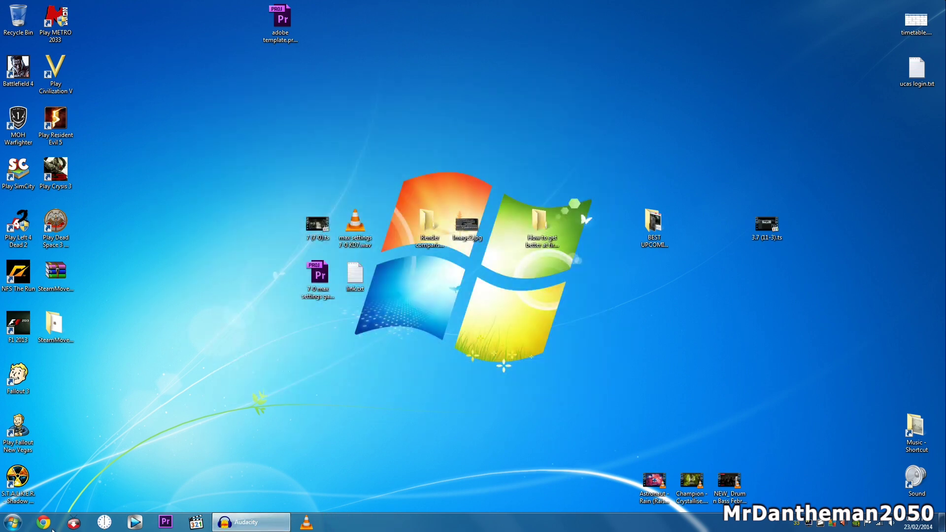
left_click(13, 523)
left_click(164, 279)
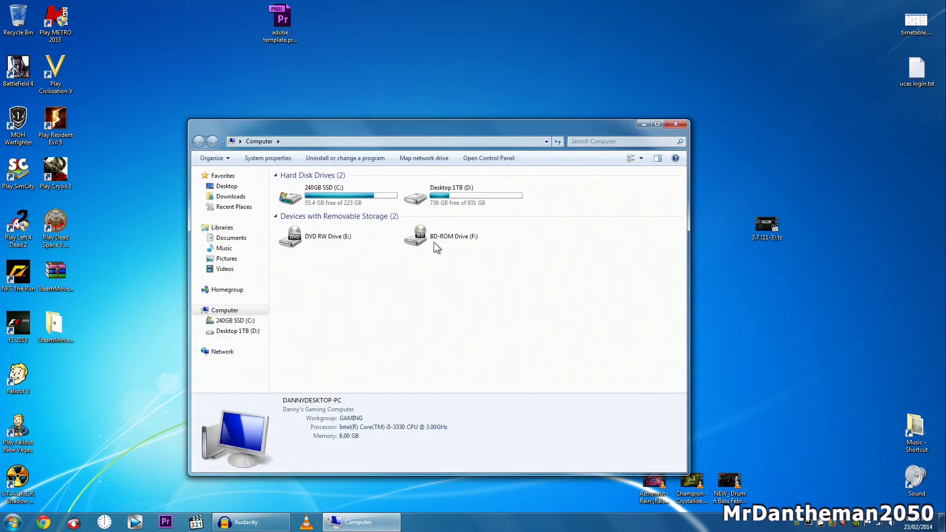
double_click(462, 177)
double_click(461, 178)
double_click(458, 194)
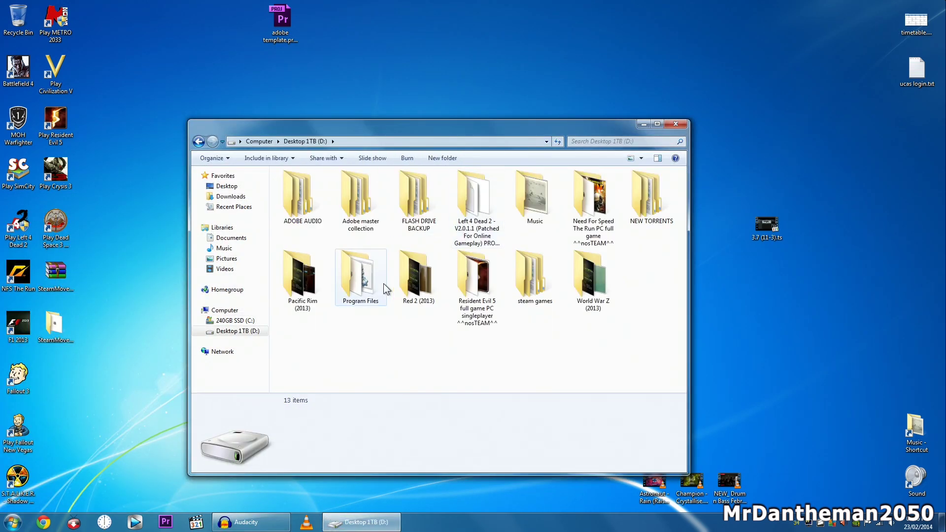
double_click(535, 294)
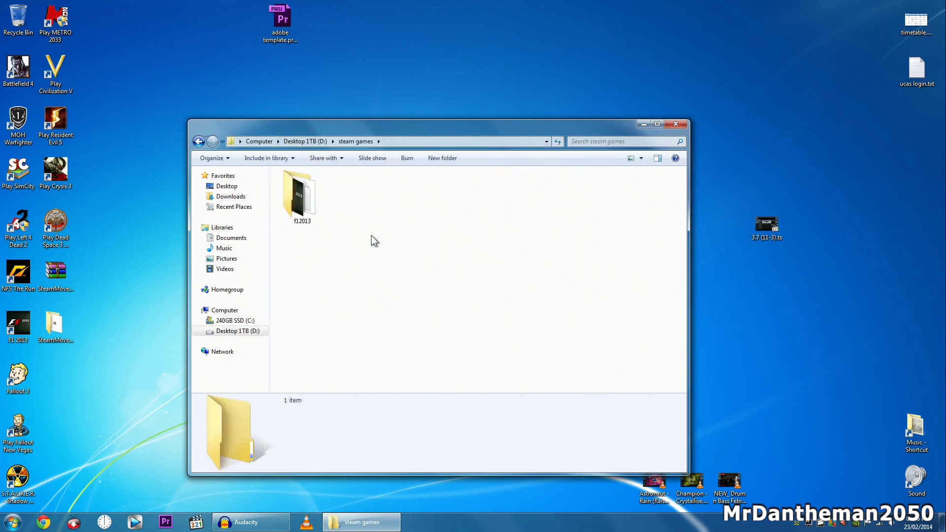
left_click(307, 203)
mouse_move(684, 193)
left_mouse_down()
mouse_move(677, 330)
mouse_move(688, 195)
left_mouse_up()
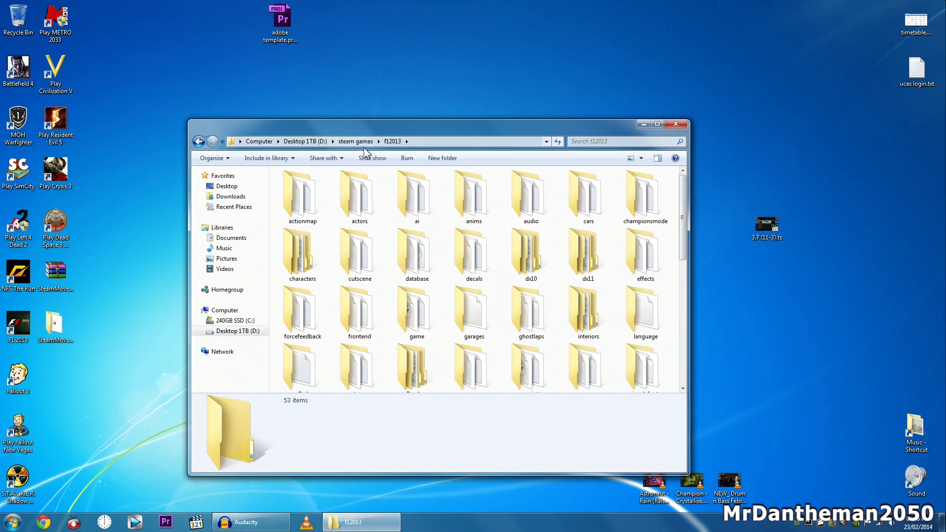
View the steam games folder's properties on D:, showing 8.33 GB.
left_click(339, 142)
left_click(306, 141)
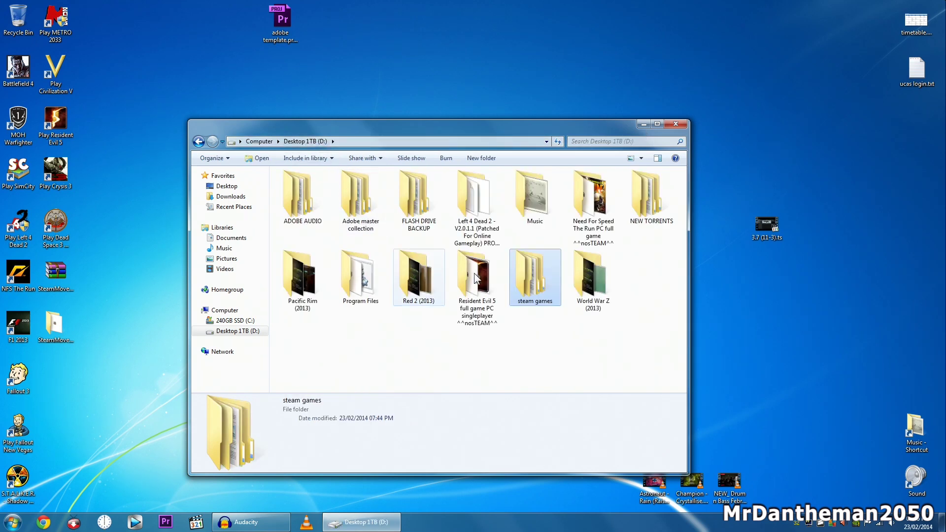
right_click(519, 275)
left_click(561, 506)
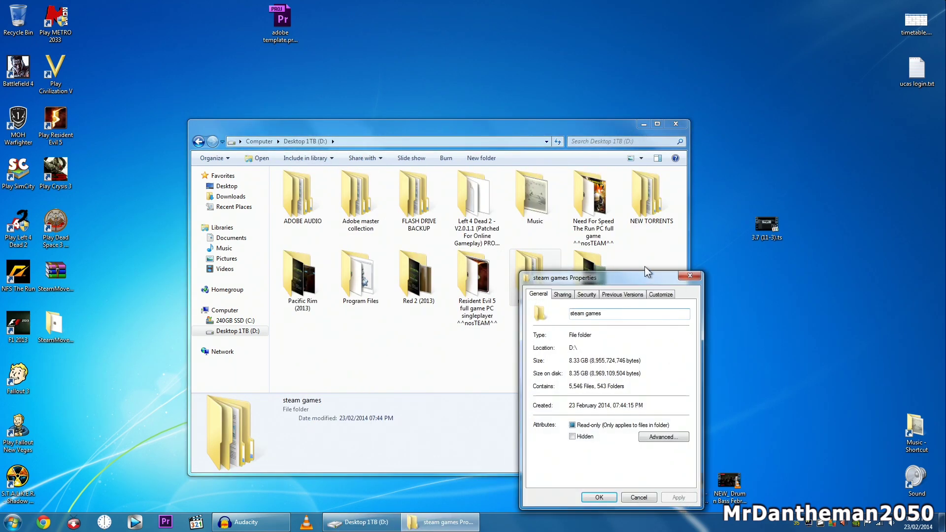